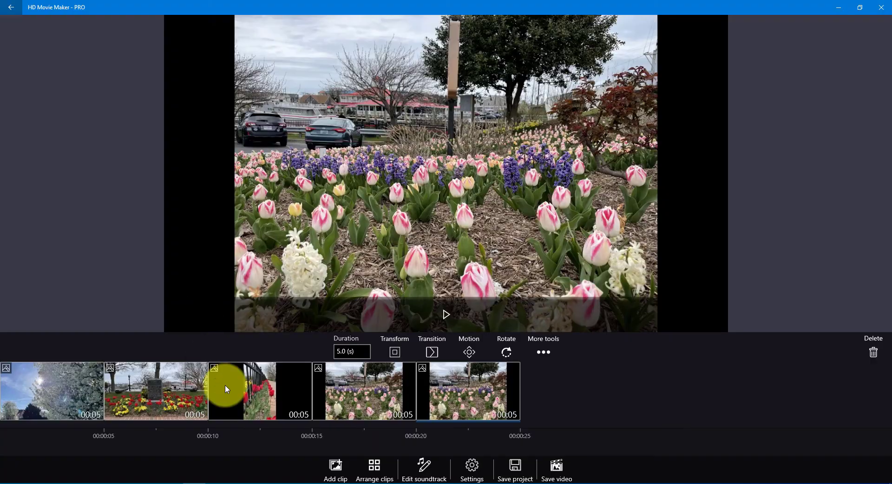
Return to the start screen, reopen the most recent project and look through its photo clips.
click(13, 9)
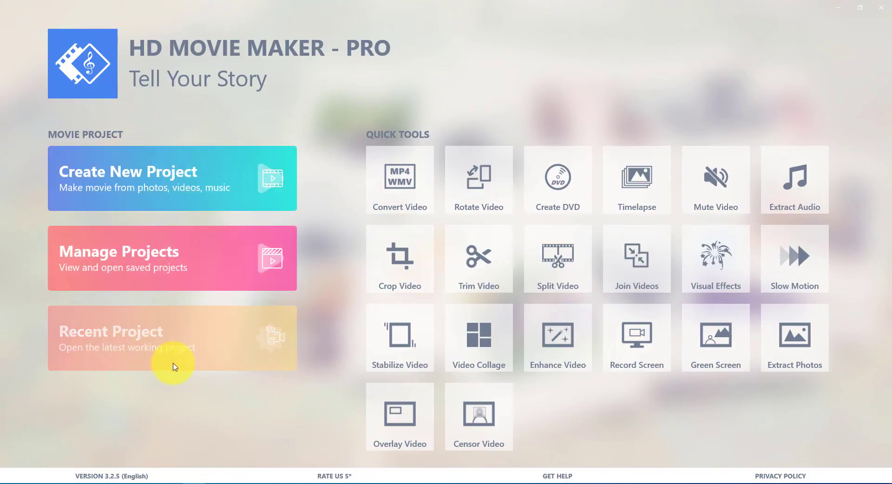
click(150, 343)
click(139, 403)
click(269, 400)
click(375, 406)
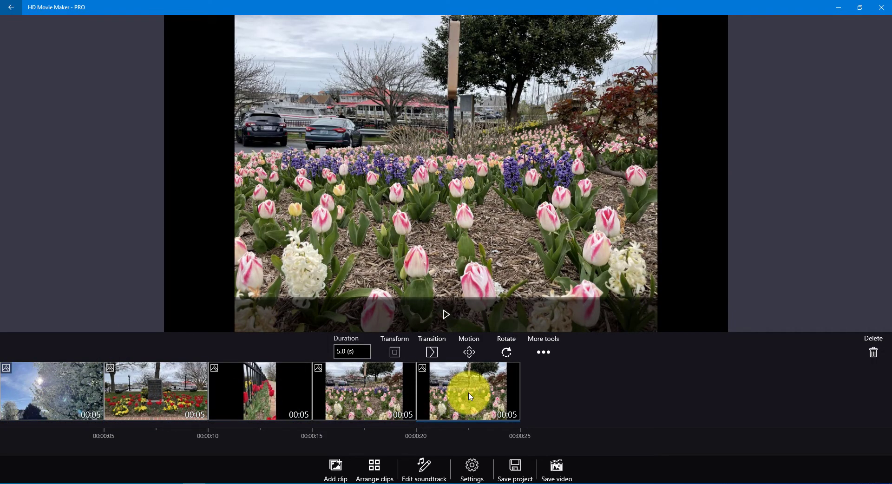
Leave the project, show the list of saved projects and check the Home Folder location where they are stored.
click(10, 7)
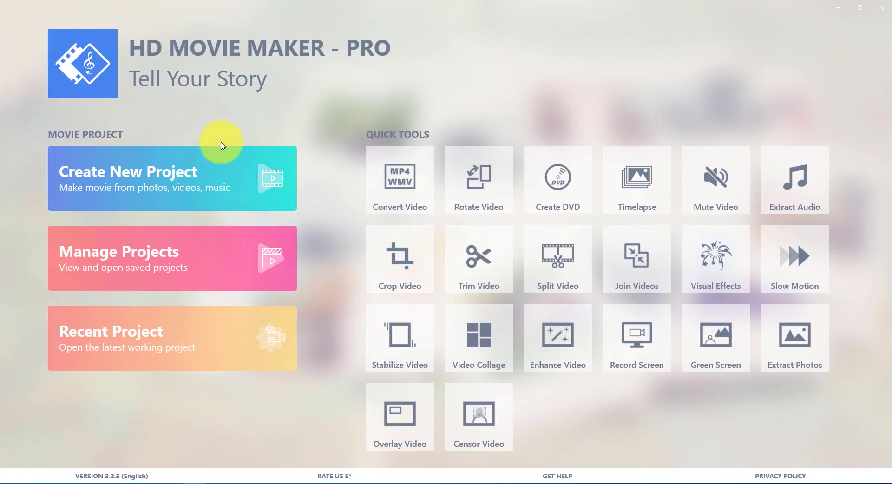
click(209, 251)
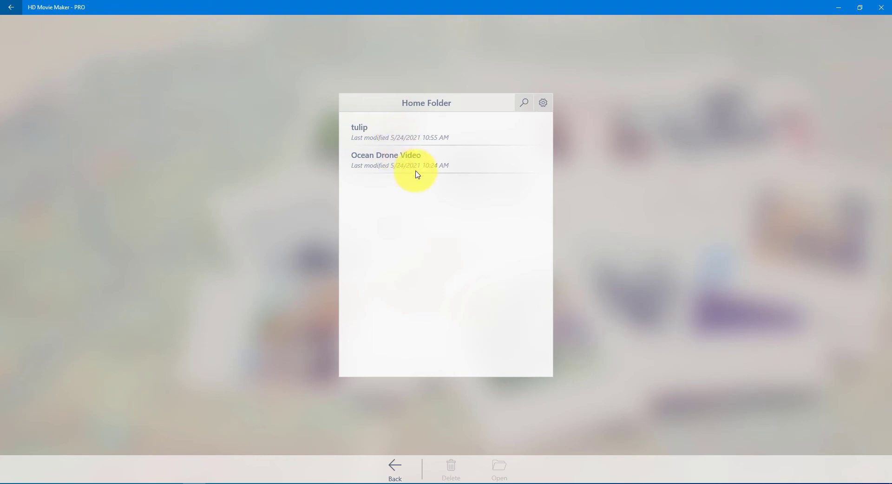
click(544, 103)
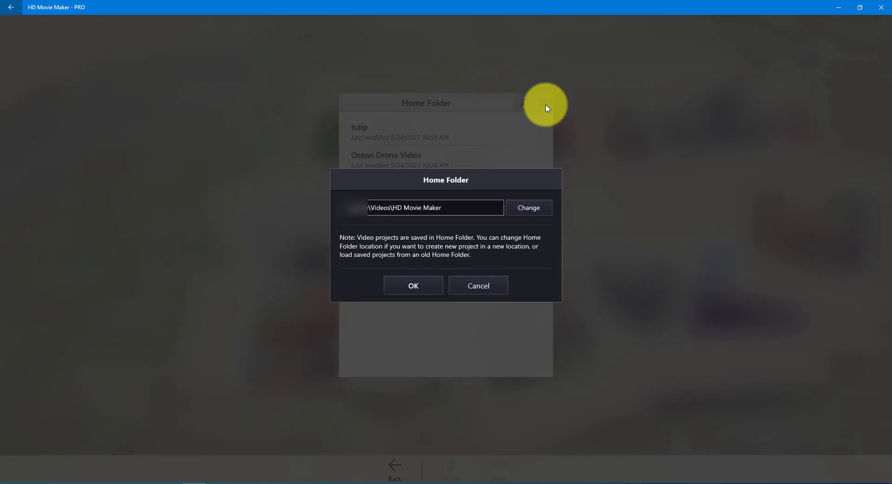
click(472, 210)
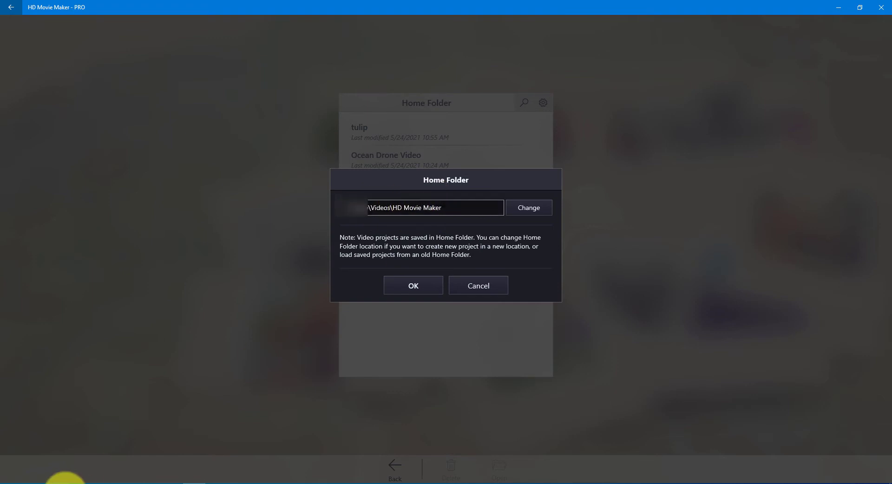
Switch to File Explorer and examine the tulip project's LocalCache folder and the HD Movie Maker Data folder.
click(72, 479)
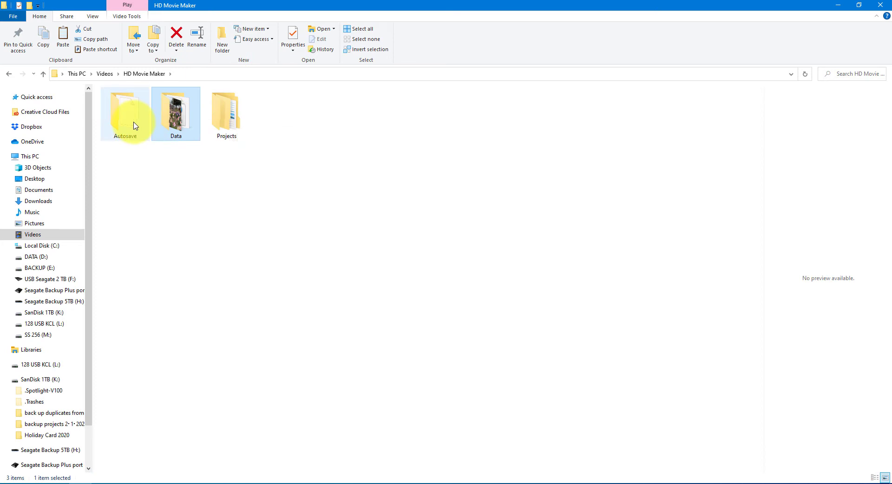
double_click(229, 124)
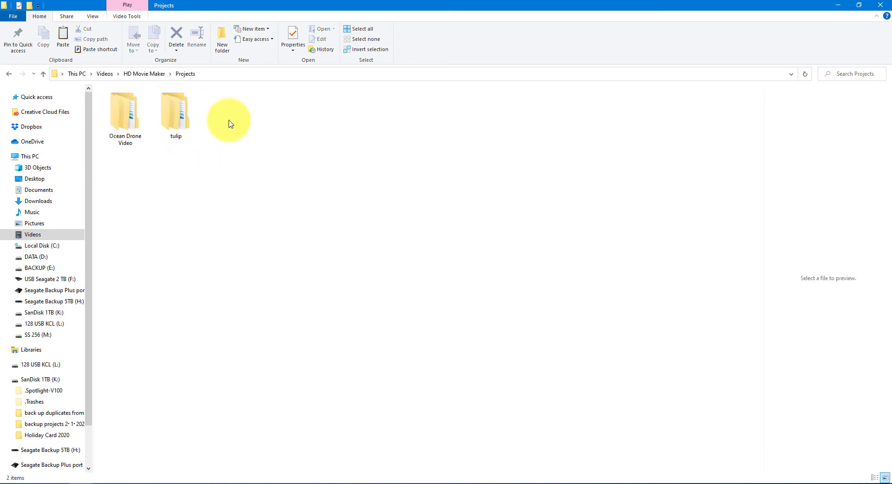
double_click(179, 116)
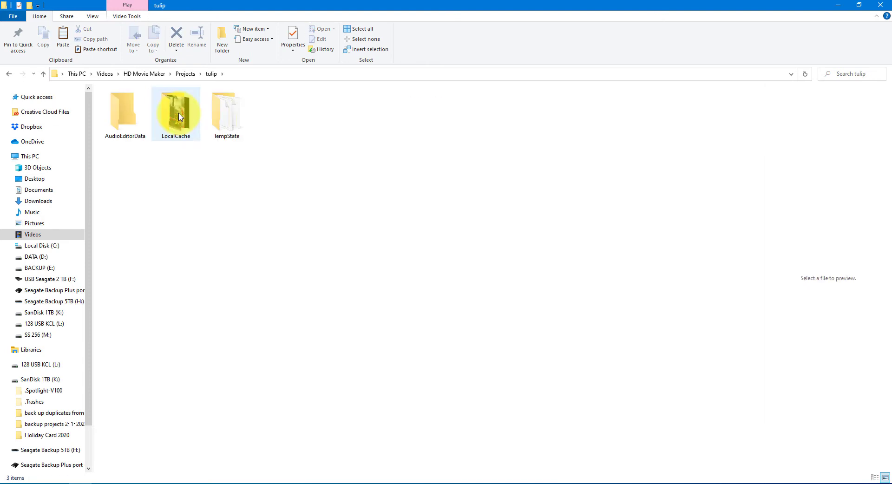
double_click(179, 116)
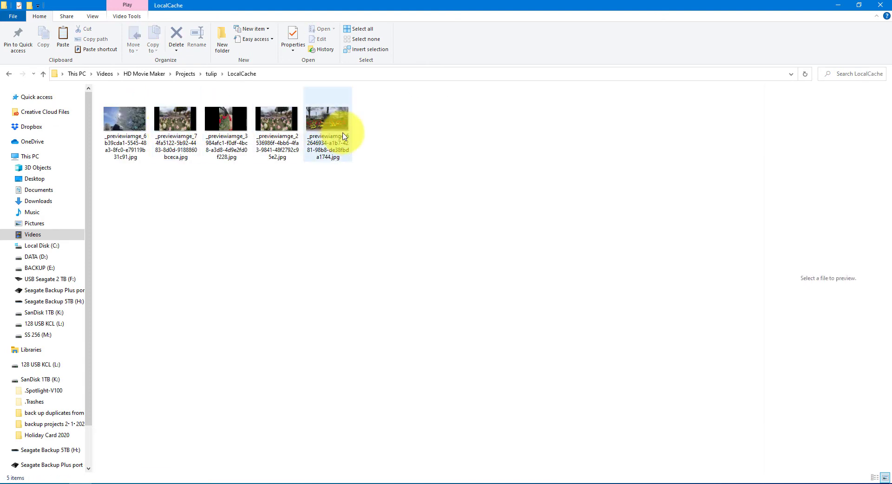
click(186, 75)
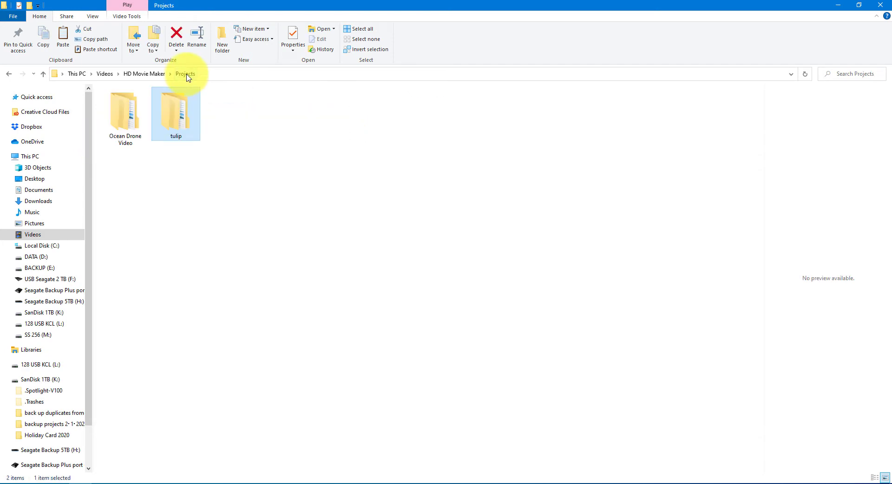
click(137, 74)
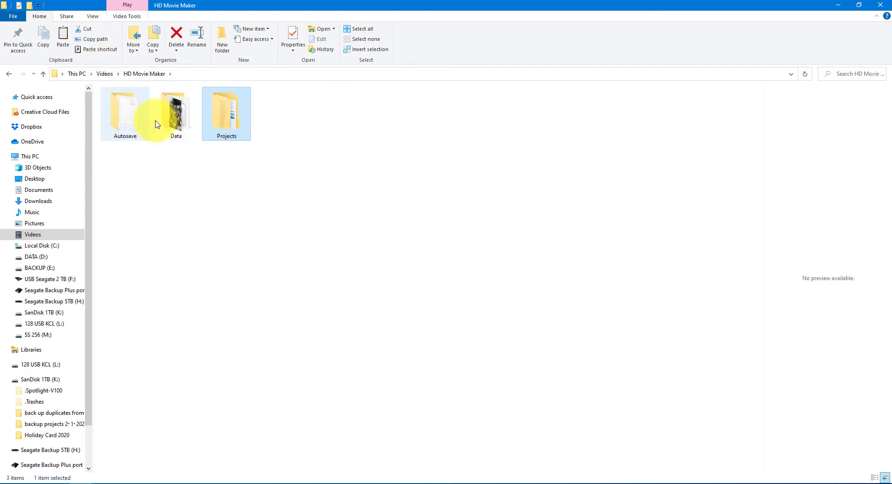
double_click(163, 119)
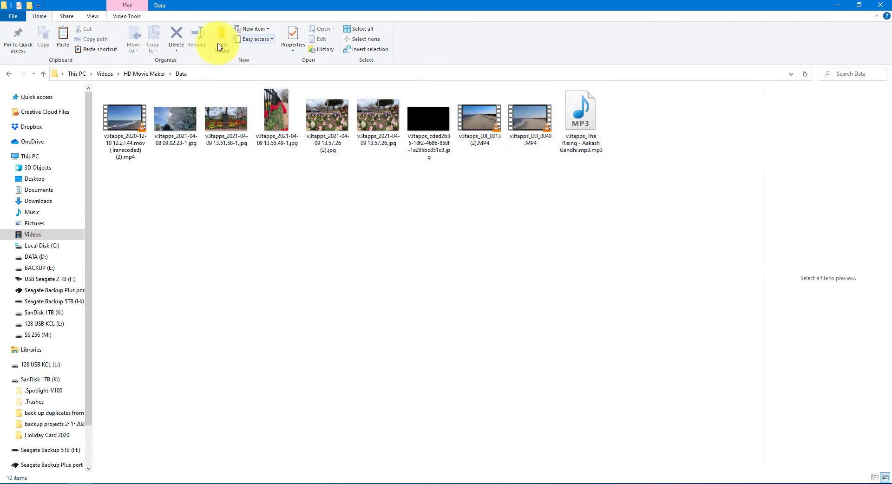
Examine the Ocean Drone Video project's LocalCache folder, and go back to the HD Movie Maker Data folder.
click(135, 76)
click(225, 122)
double_click(225, 122)
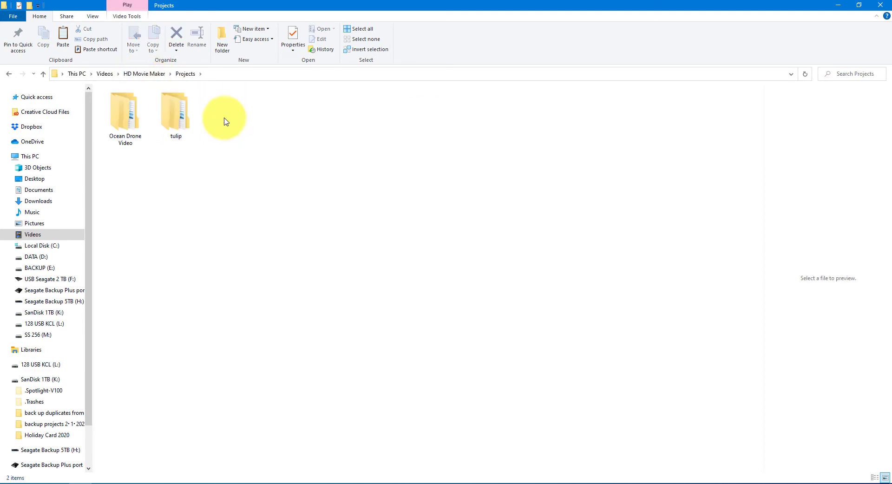
double_click(128, 126)
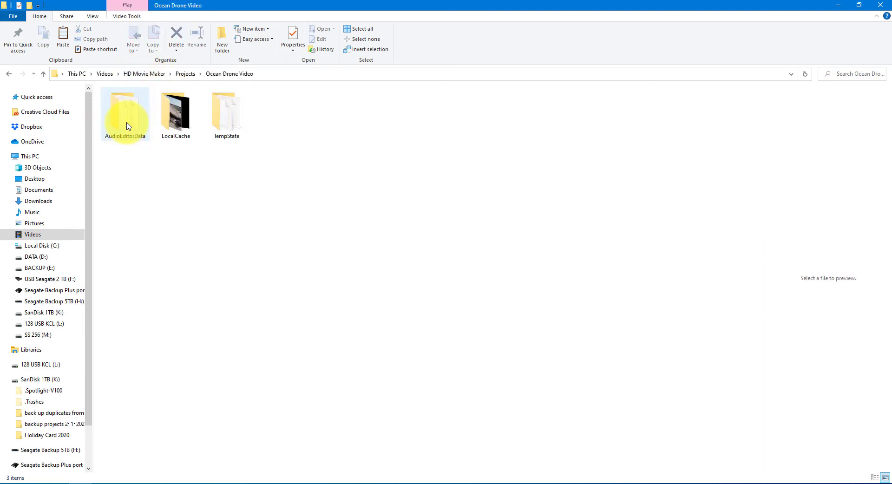
double_click(180, 122)
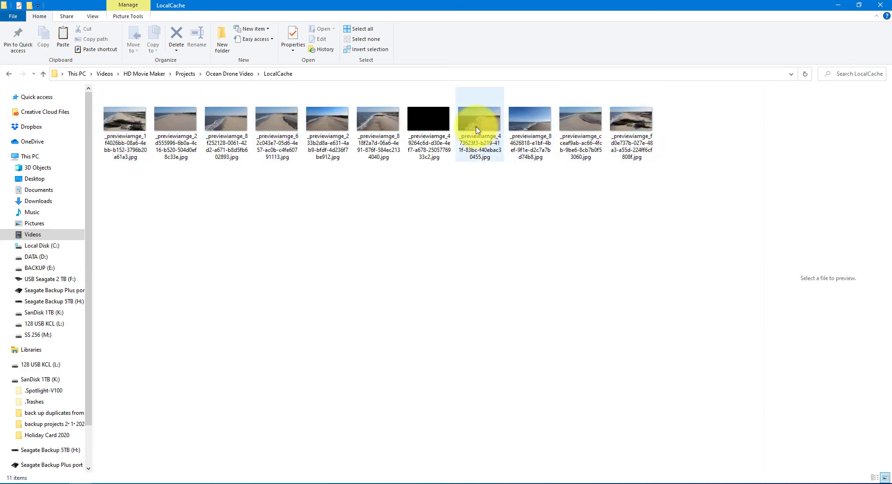
click(186, 74)
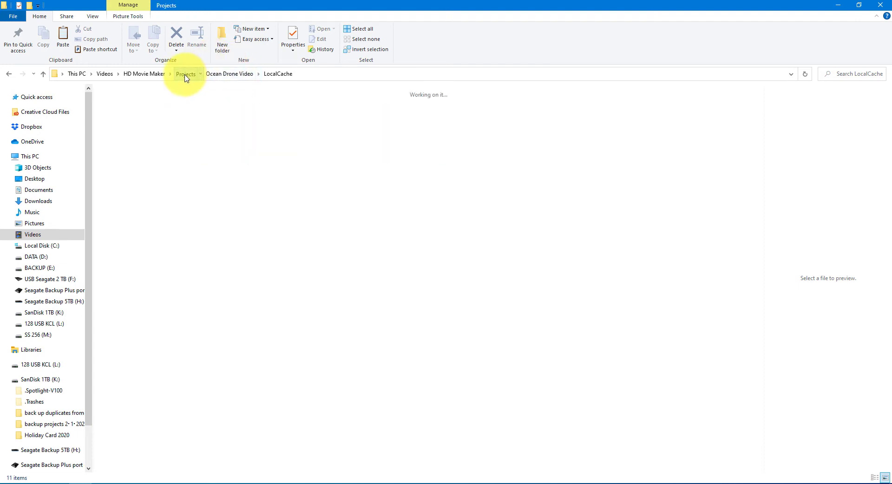
click(135, 75)
double_click(173, 134)
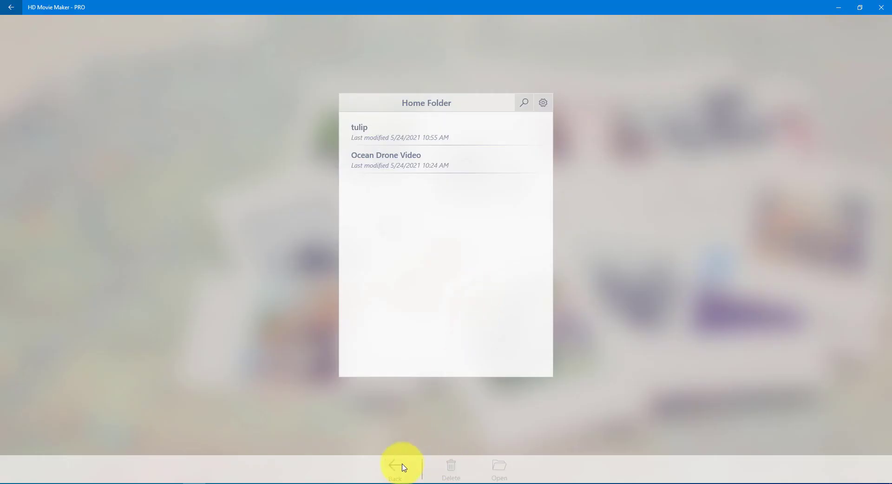
Delete the tulip project from the saved projects and return to the start screen.
click(399, 462)
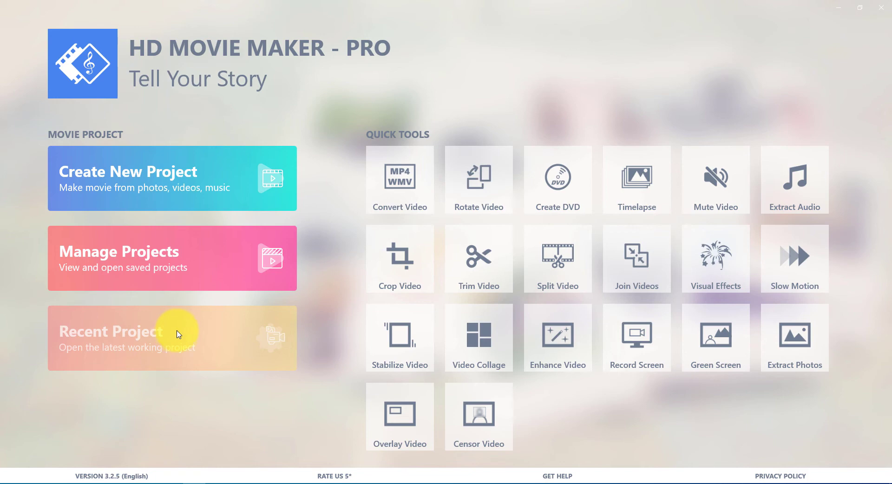
click(204, 254)
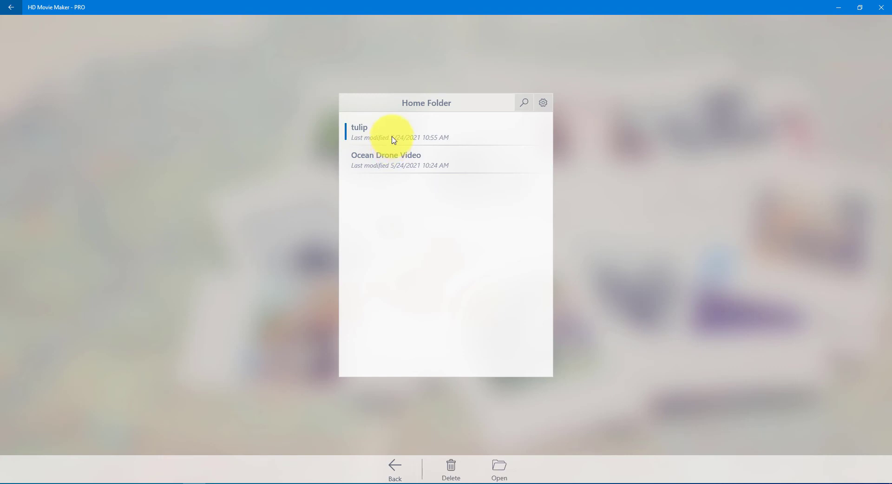
click(450, 469)
click(467, 280)
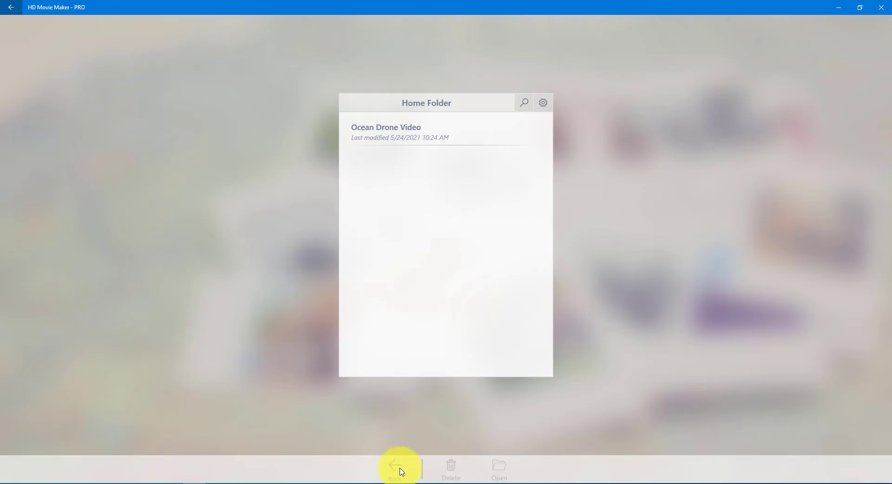
click(395, 468)
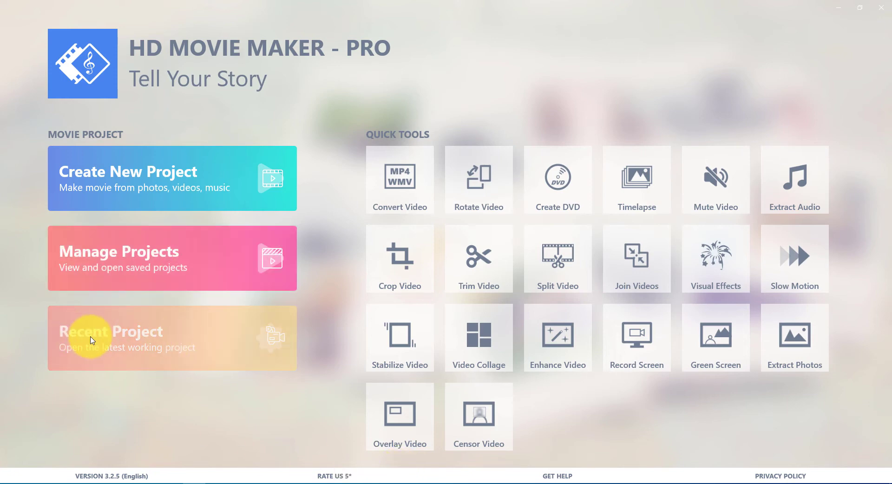
Reopen the most recent project, and check the Data and Projects folders in File Explorer.
click(173, 357)
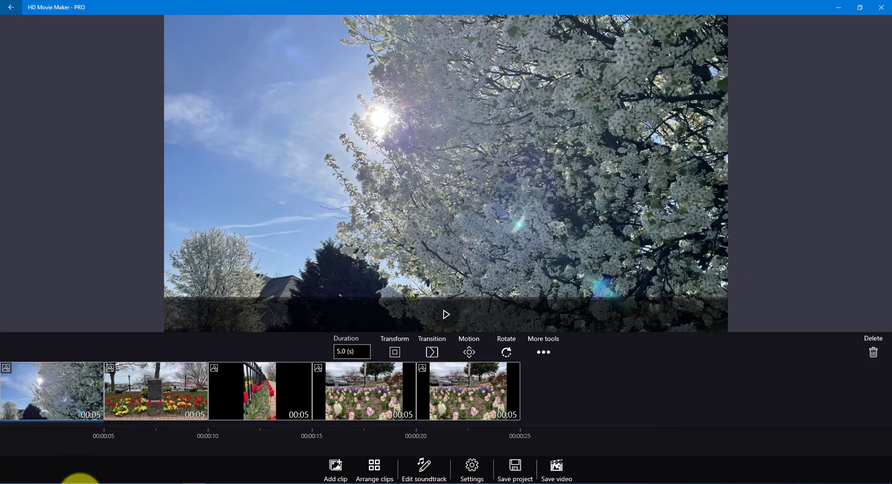
click(80, 481)
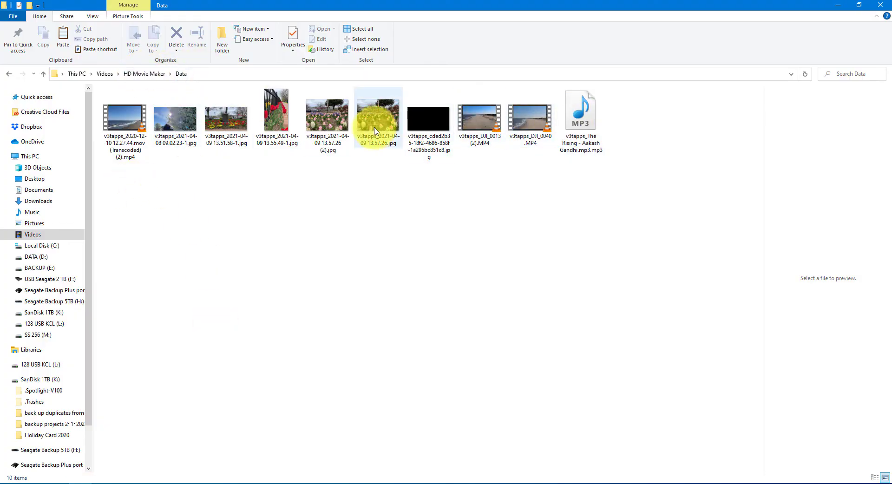
click(149, 73)
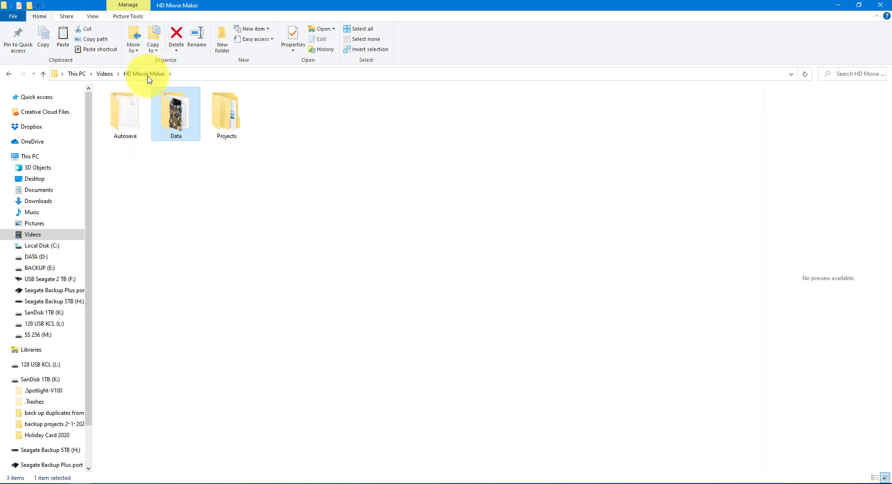
double_click(221, 124)
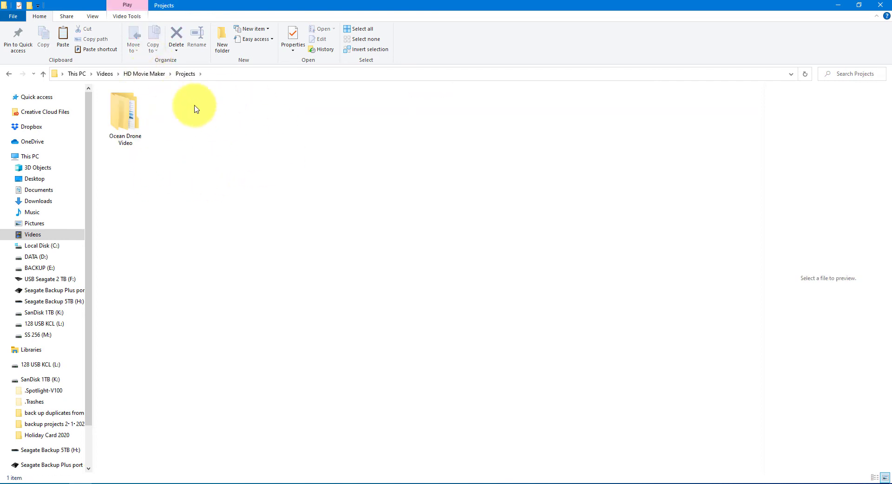
click(145, 74)
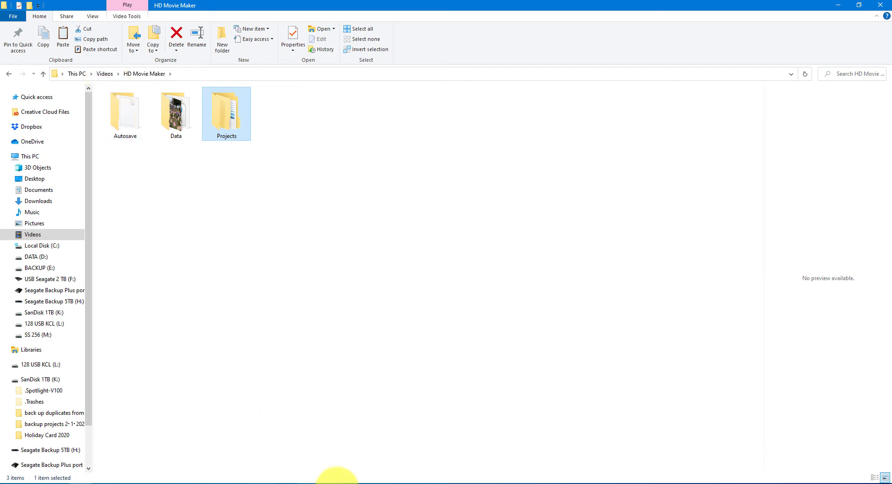
Switch back to HD Movie Maker, try to save the recent project, and leave it without saving the changes.
click(197, 482)
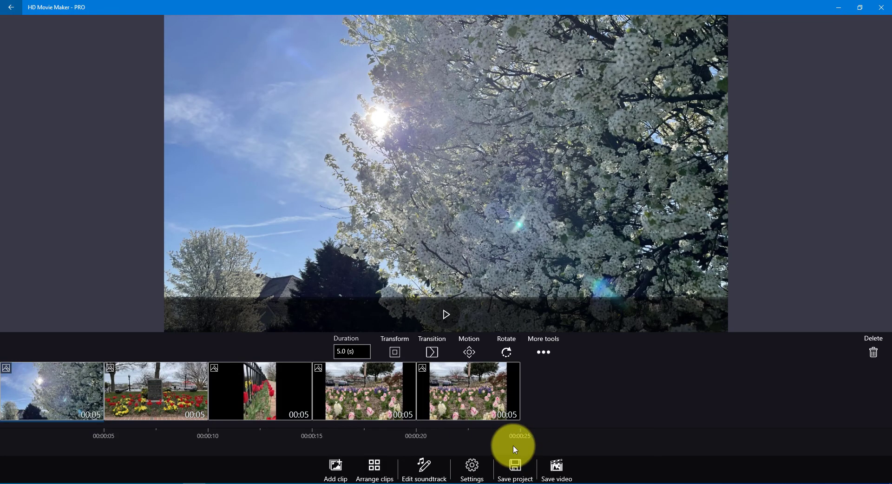
click(519, 466)
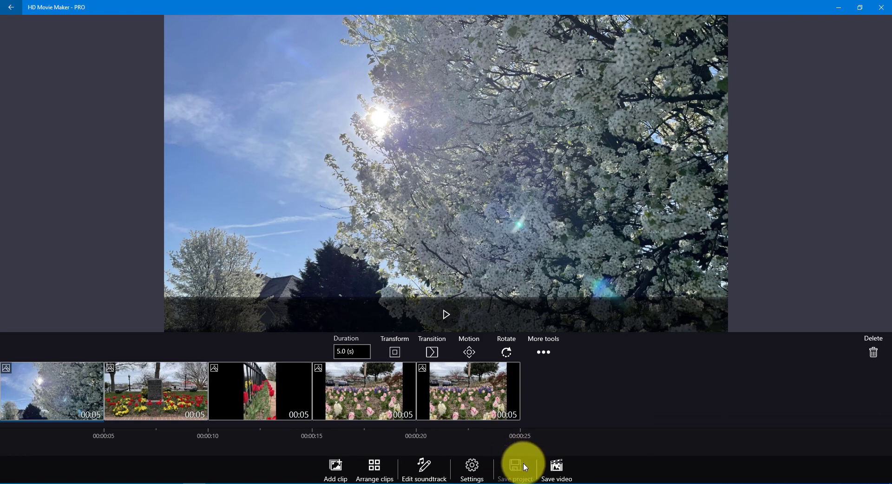
click(10, 7)
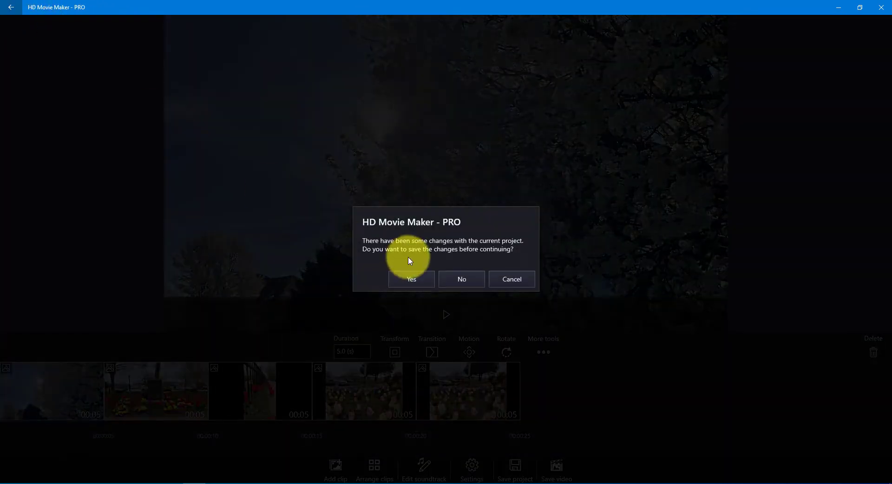
click(453, 278)
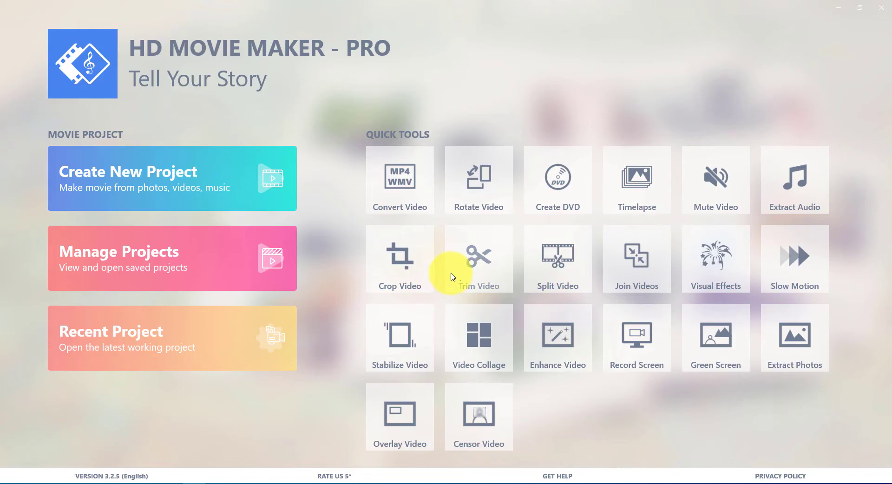
Open the Ocean Drone Video project from the saved projects list.
click(167, 272)
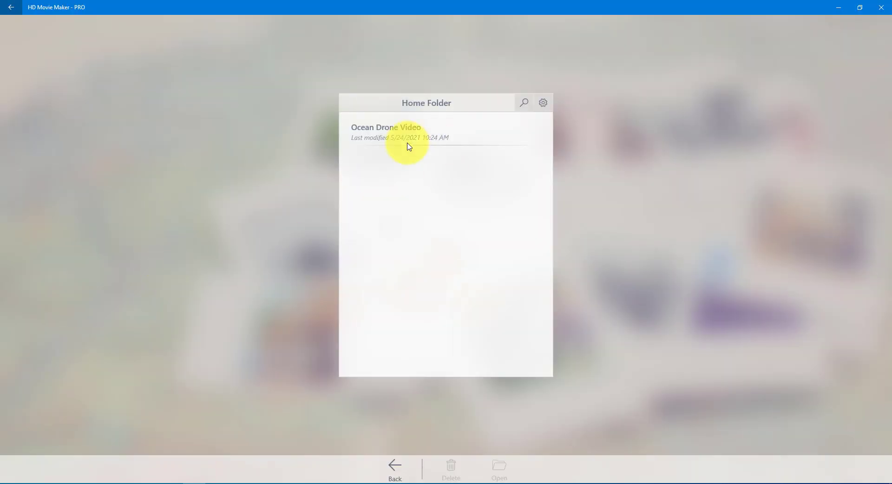
click(158, 378)
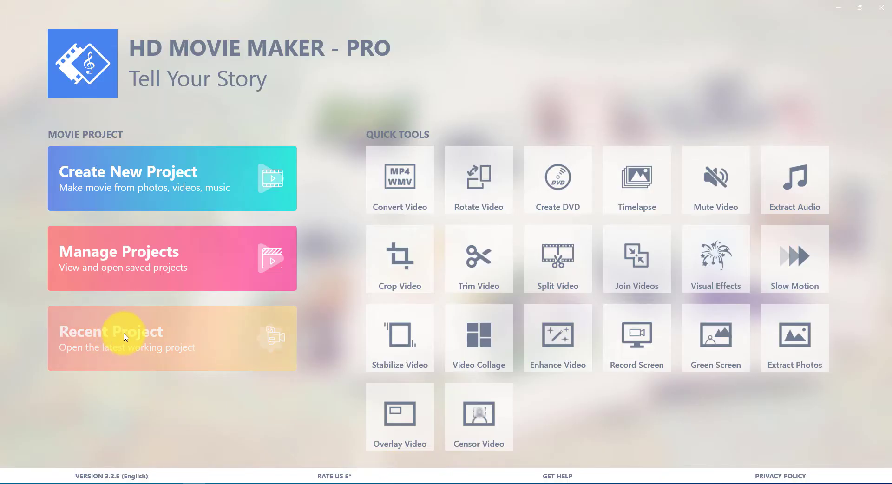
click(171, 249)
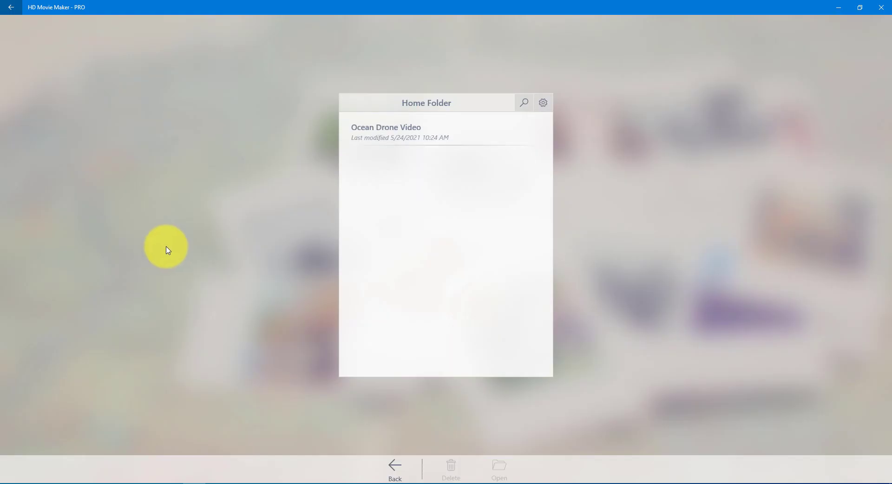
click(368, 136)
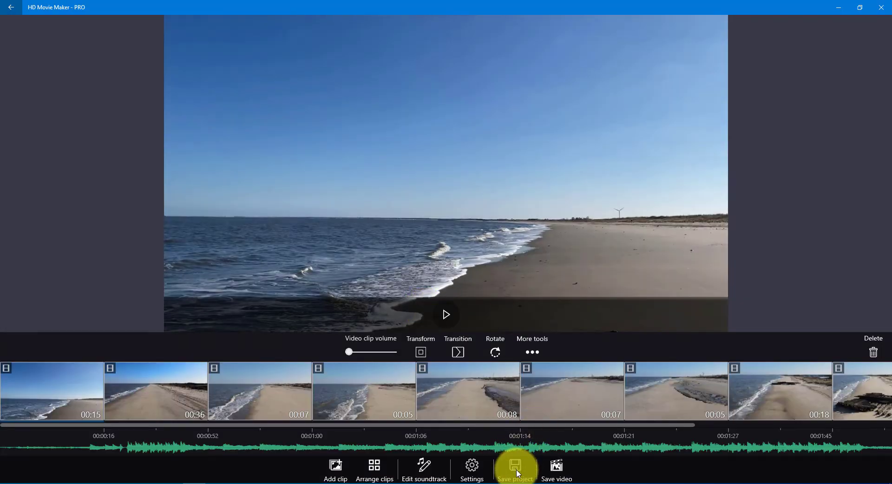
Save the open Ocean Drone Video project and close HD Movie Maker.
click(516, 465)
click(508, 420)
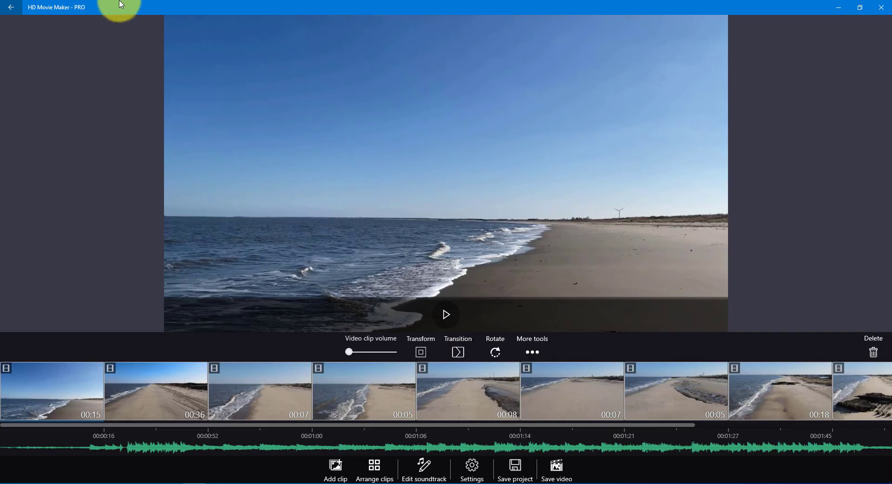
click(882, 10)
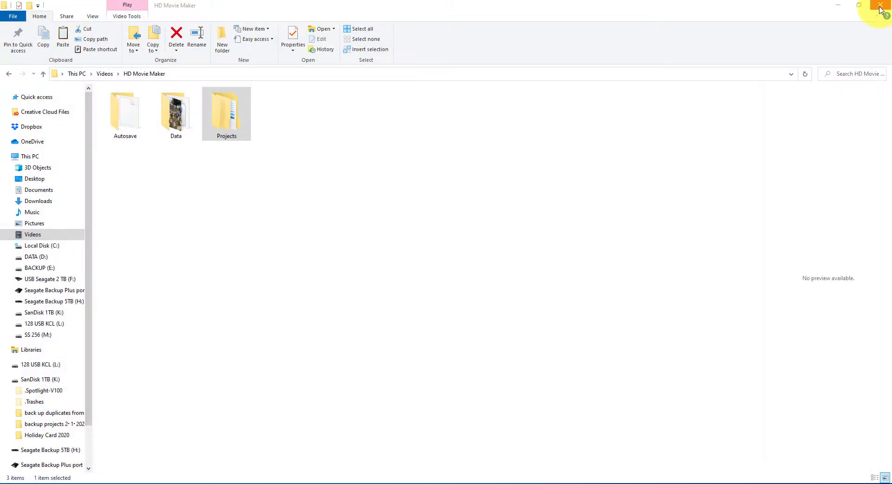
Refresh the HD Movie Maker folder in File Explorer and check the contents of its Data and Projects folders.
right_click(280, 265)
click(298, 305)
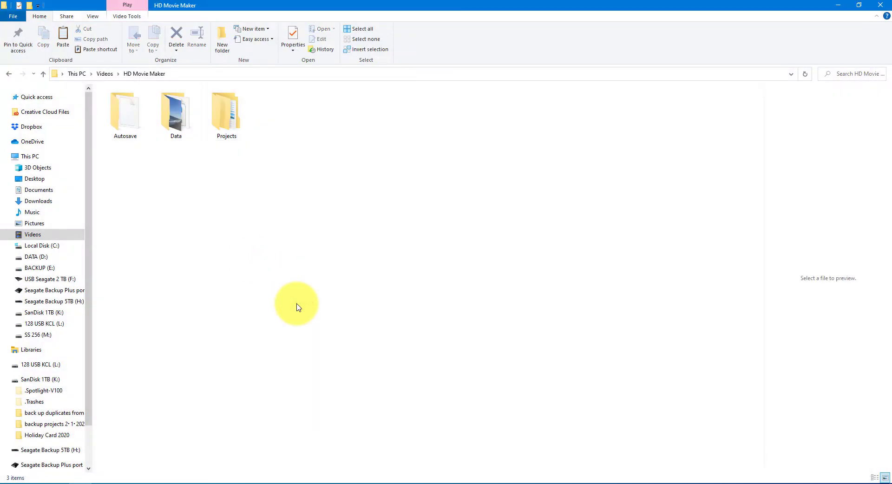
right_click(334, 245)
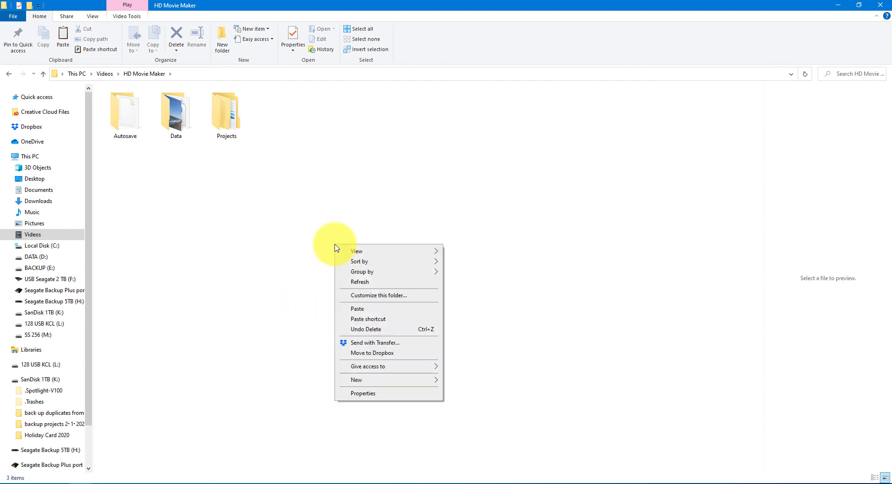
click(365, 282)
double_click(175, 120)
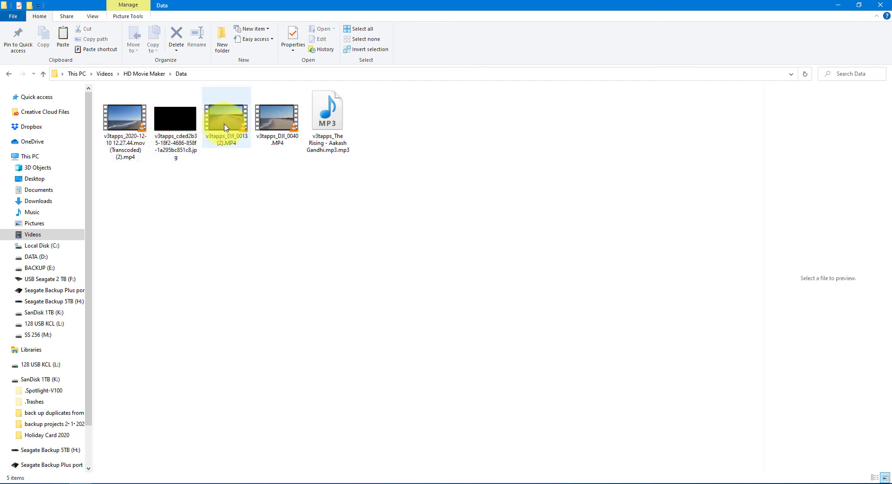
key(BackSpace)
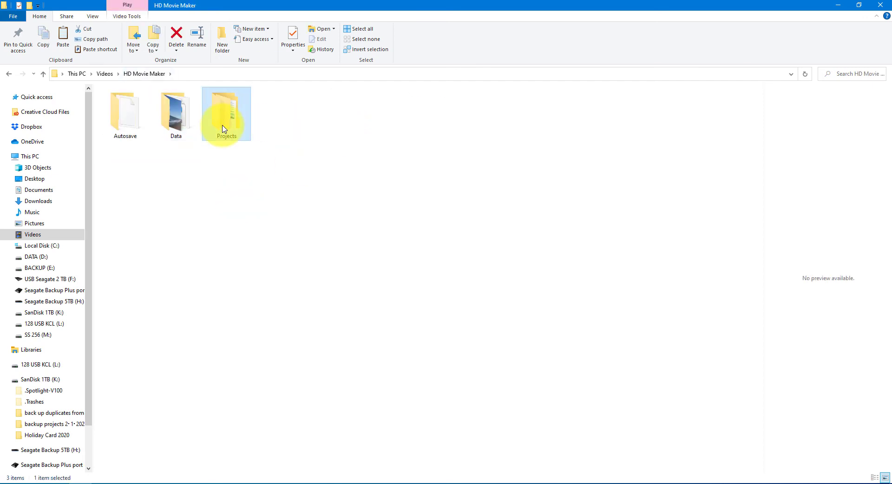
double_click(225, 126)
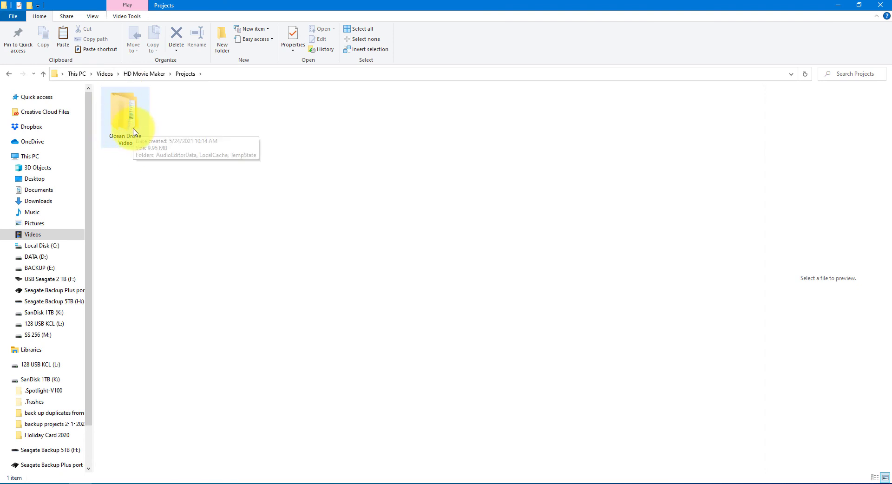
click(142, 76)
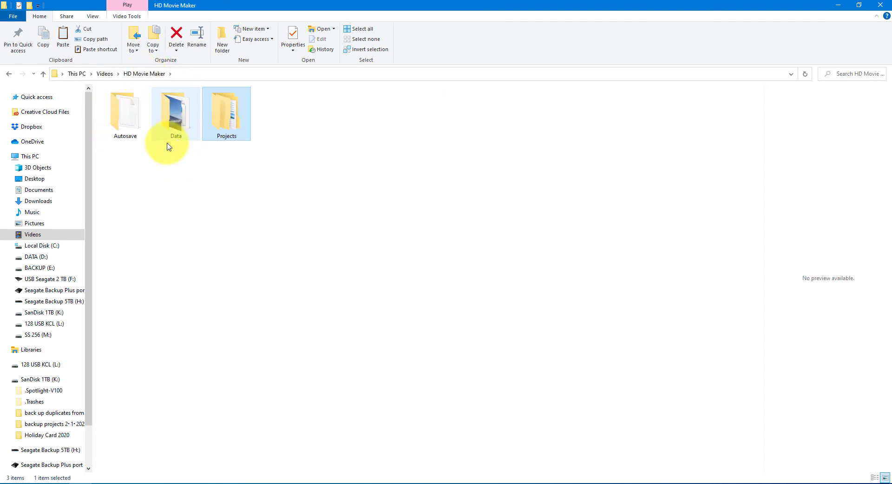
Relaunch HD Movie Maker, open the most recent project, and return to the start screen.
click(201, 482)
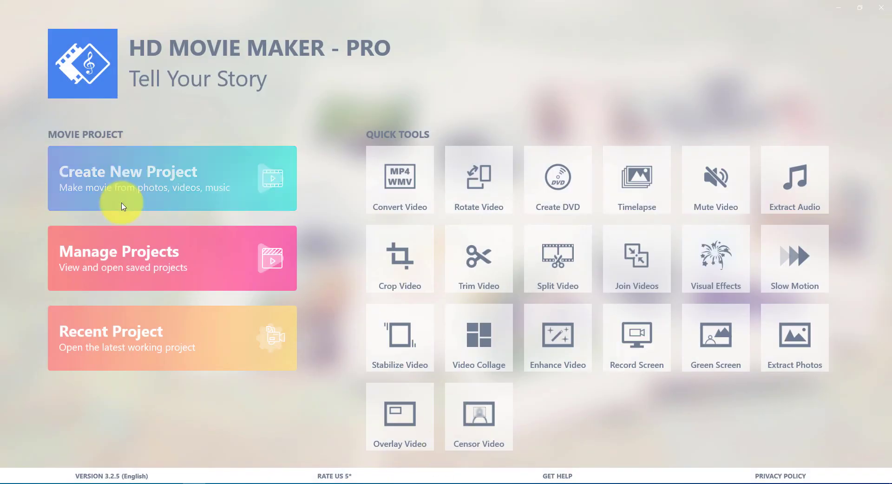
click(197, 352)
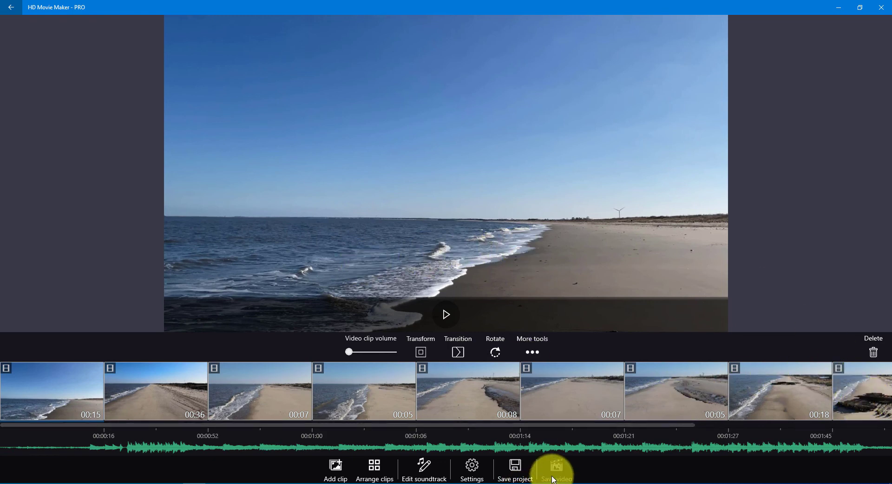
click(4, 7)
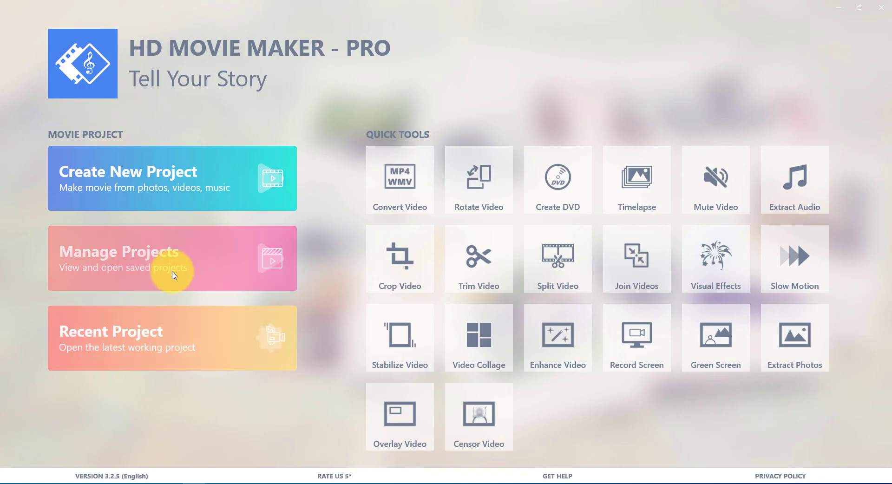
View the saved projects list and a blank new project, returning to the start screen after each.
click(173, 275)
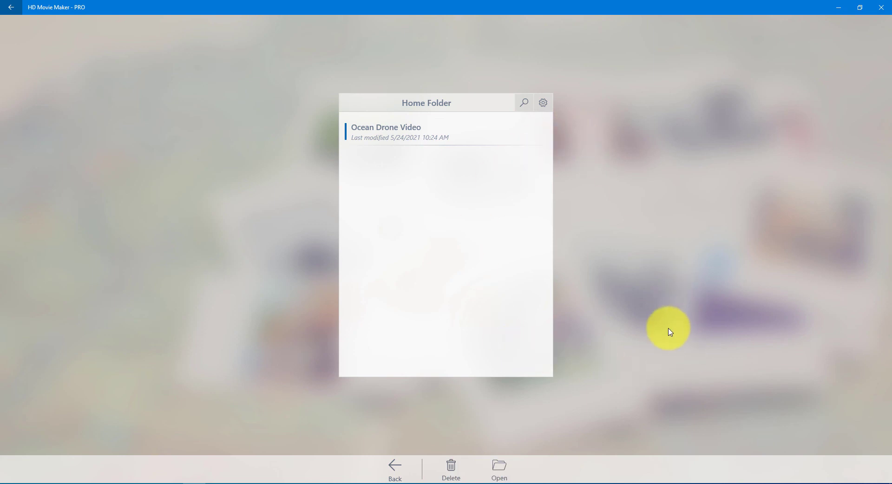
click(11, 8)
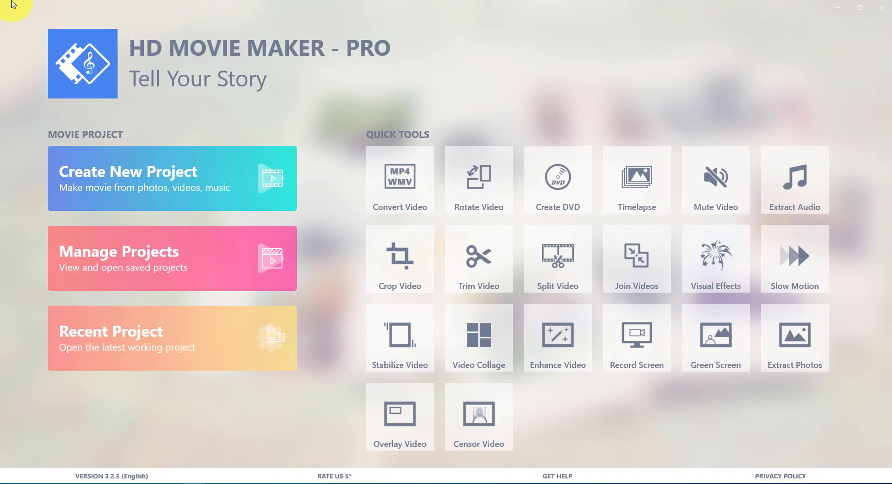
click(173, 194)
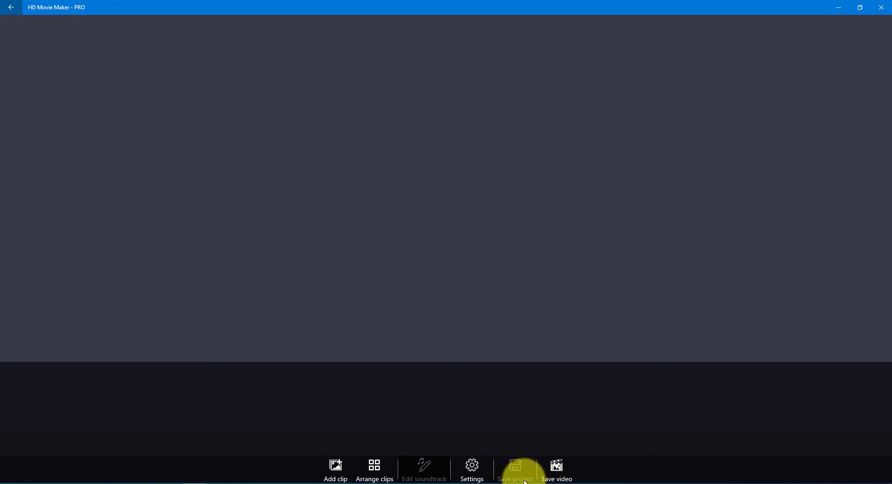
click(12, 9)
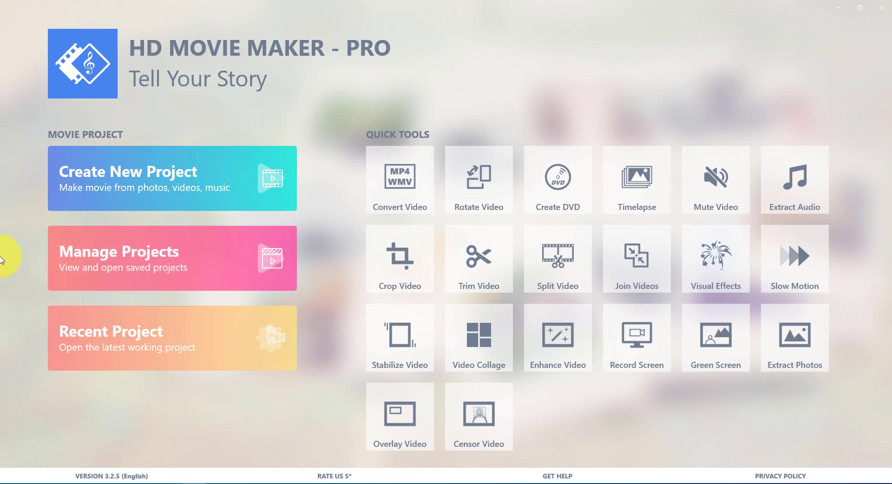
Switch to File Explorer to check the media files in the Data folder, and return to HD Movie Maker.
click(76, 476)
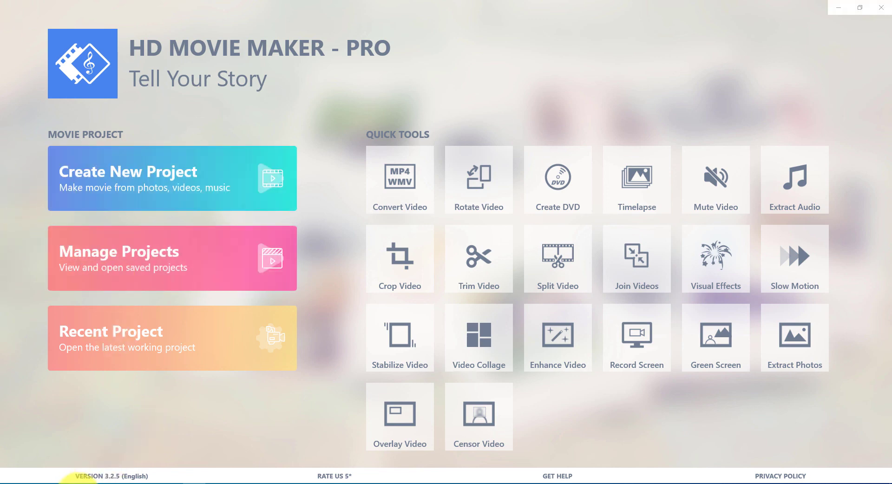
double_click(172, 118)
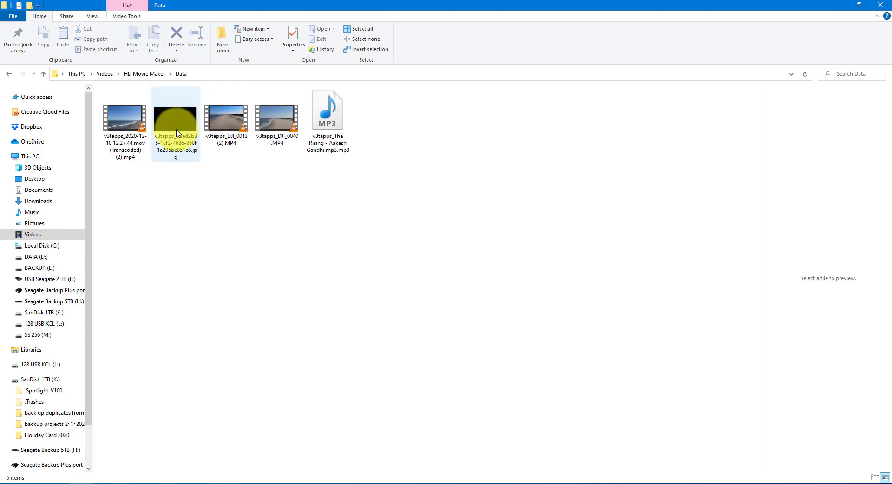
click(188, 481)
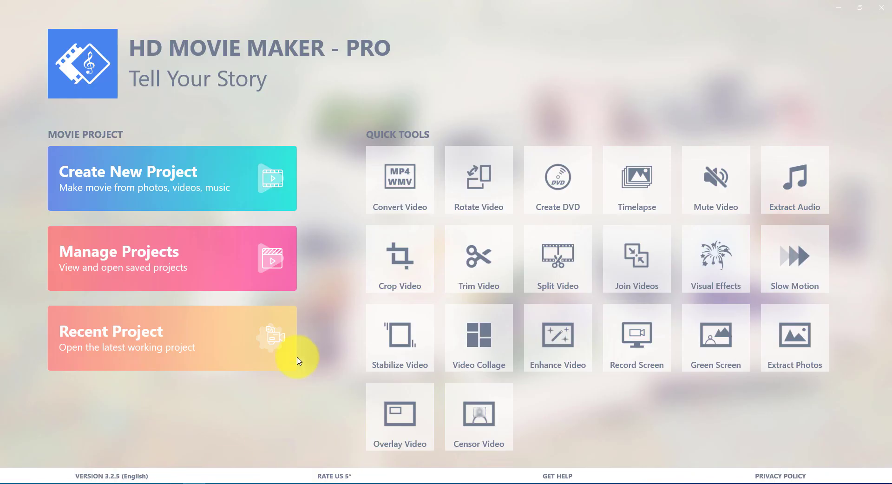